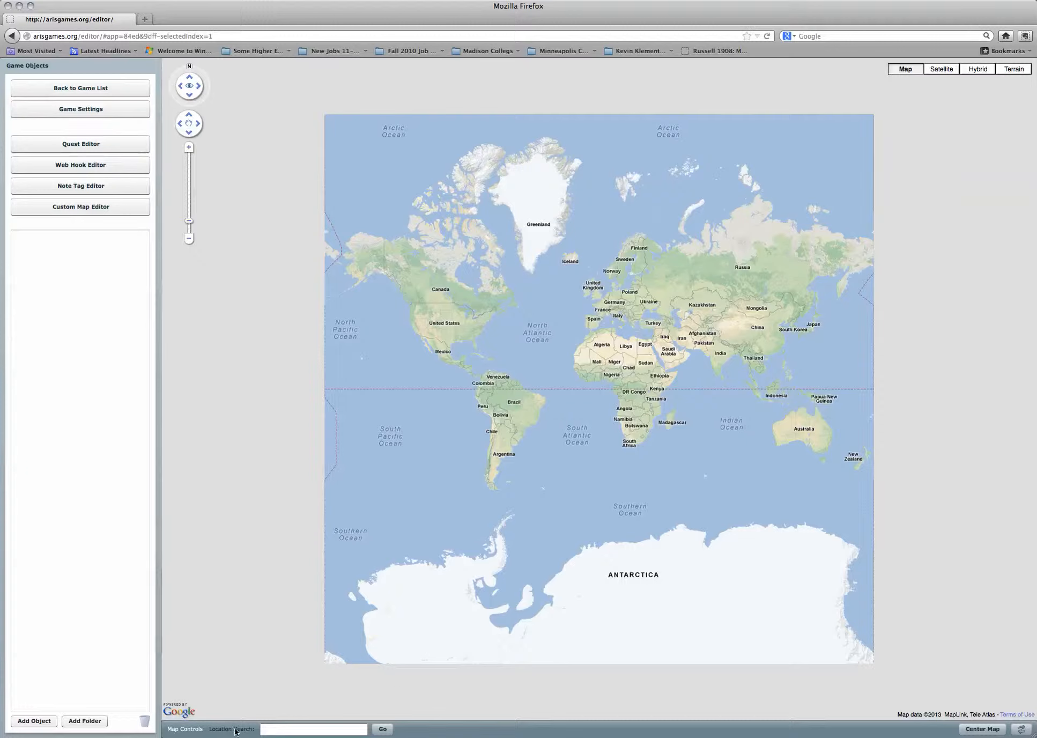
Search the map for Syracuse University and zoom in until individual campus buildings are labelled.
left_click(280, 733)
type("Syracuse University")
left_click(389, 731)
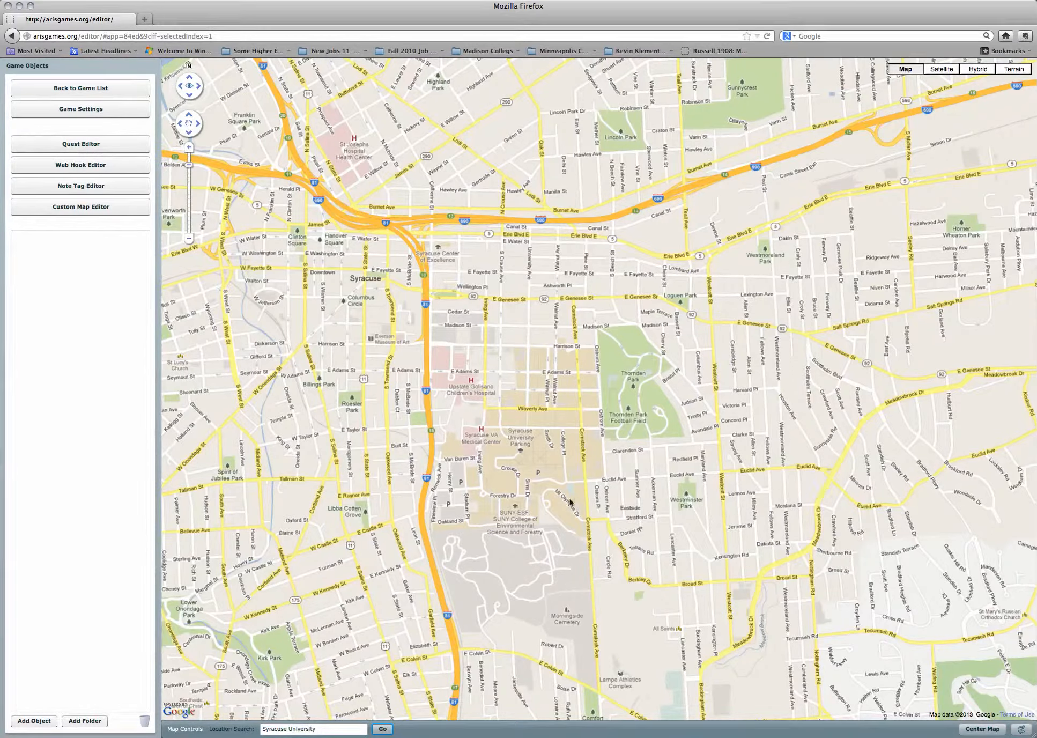
double_click(534, 454)
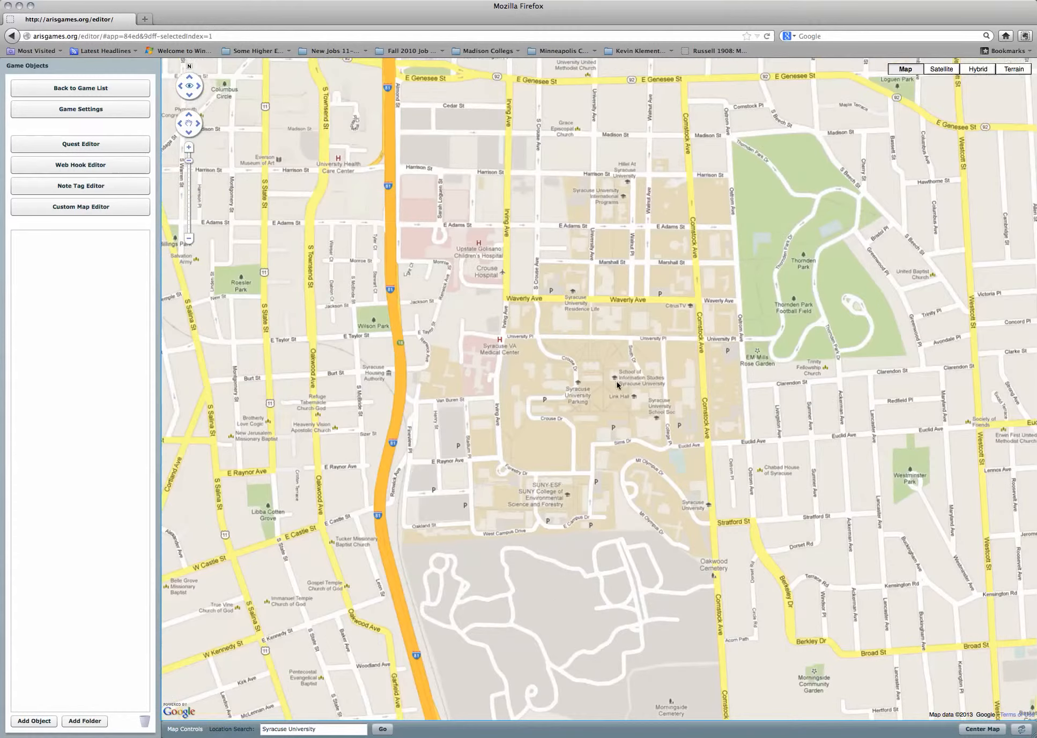
double_click(617, 384)
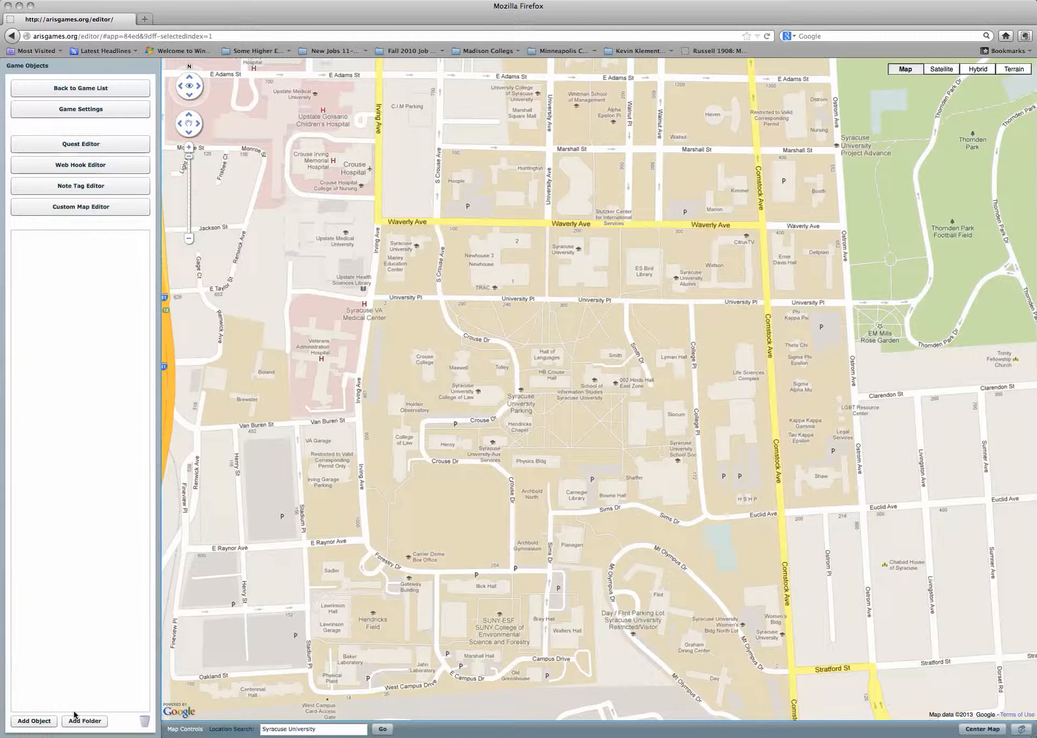
Add a plaque object to the game and name it "Welcome Students".
left_click(40, 722)
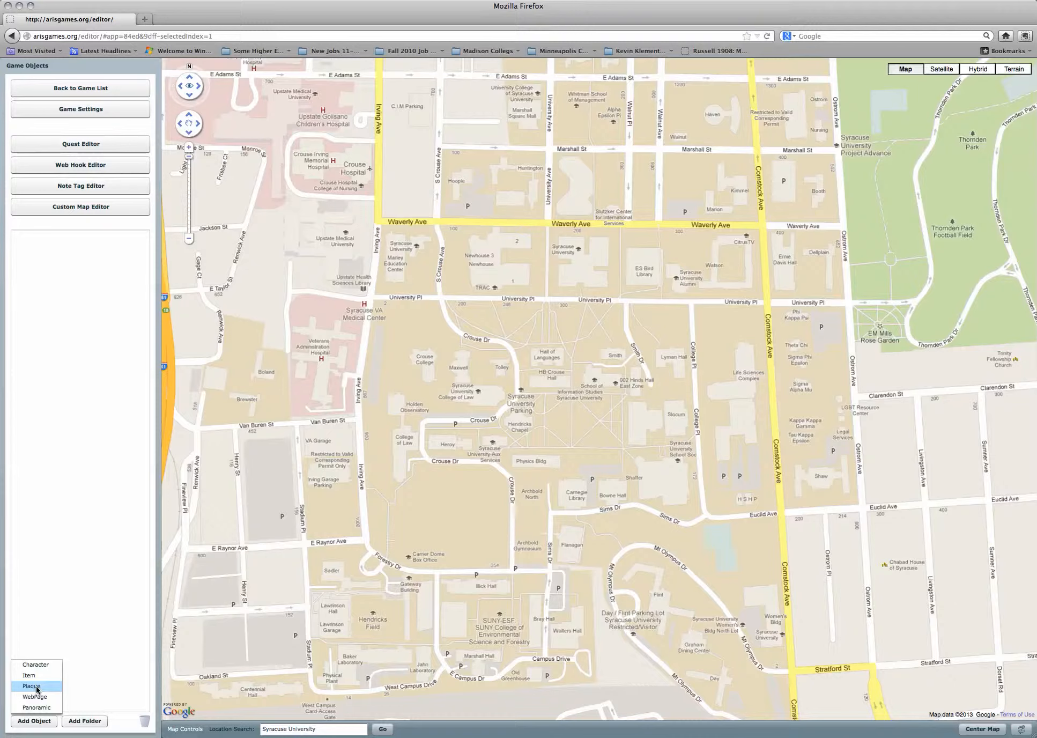
left_click(37, 688)
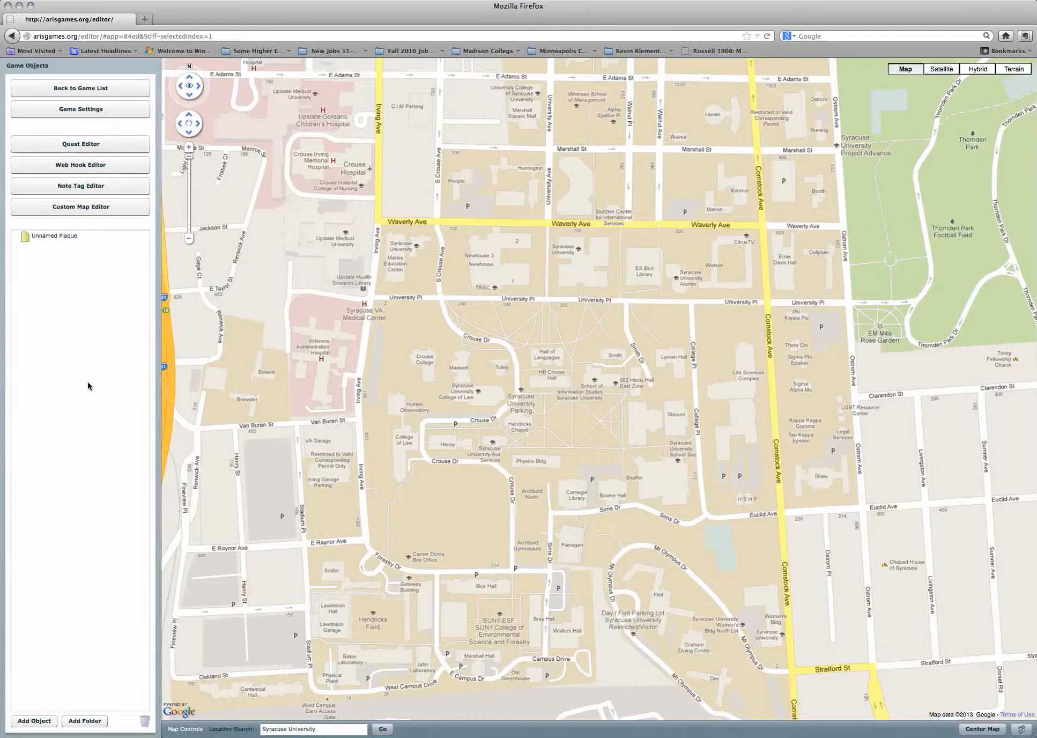
double_click(57, 237)
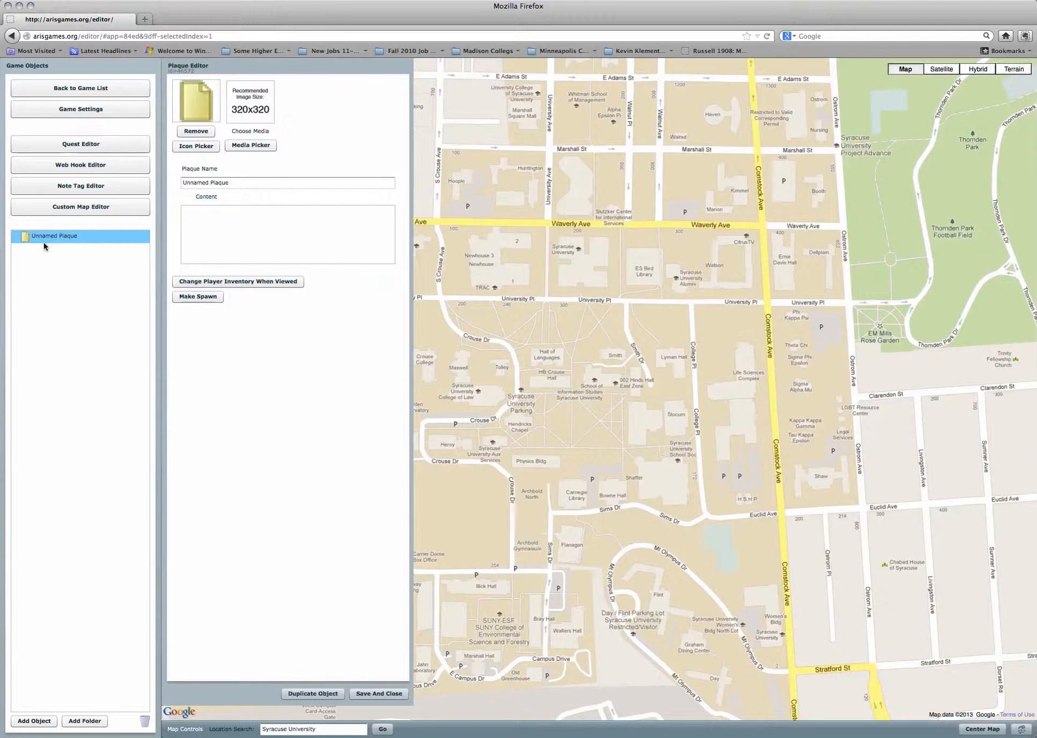
left_click_drag(240, 182, 162, 184)
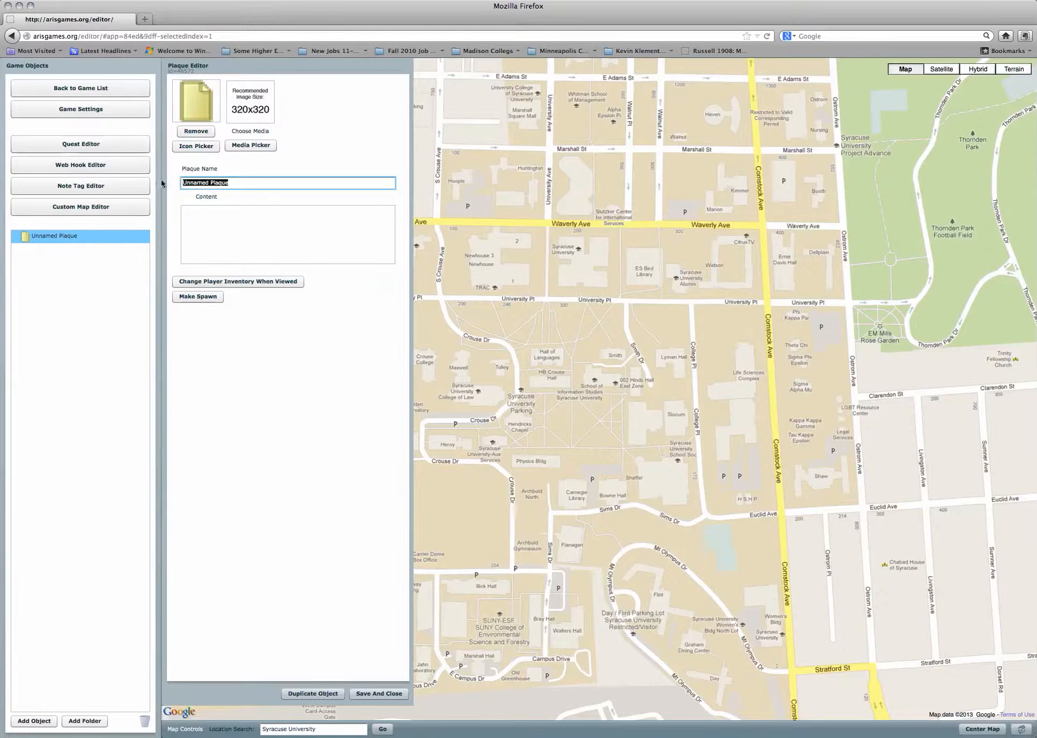
type("Welcome STudents")
left_click(213, 183)
key("BackSpace")
type("t")
Give the plaque the content "Please proceed to the place where librarians are.", save it, and place it just west of ES Bird Library.
left_click(211, 223)
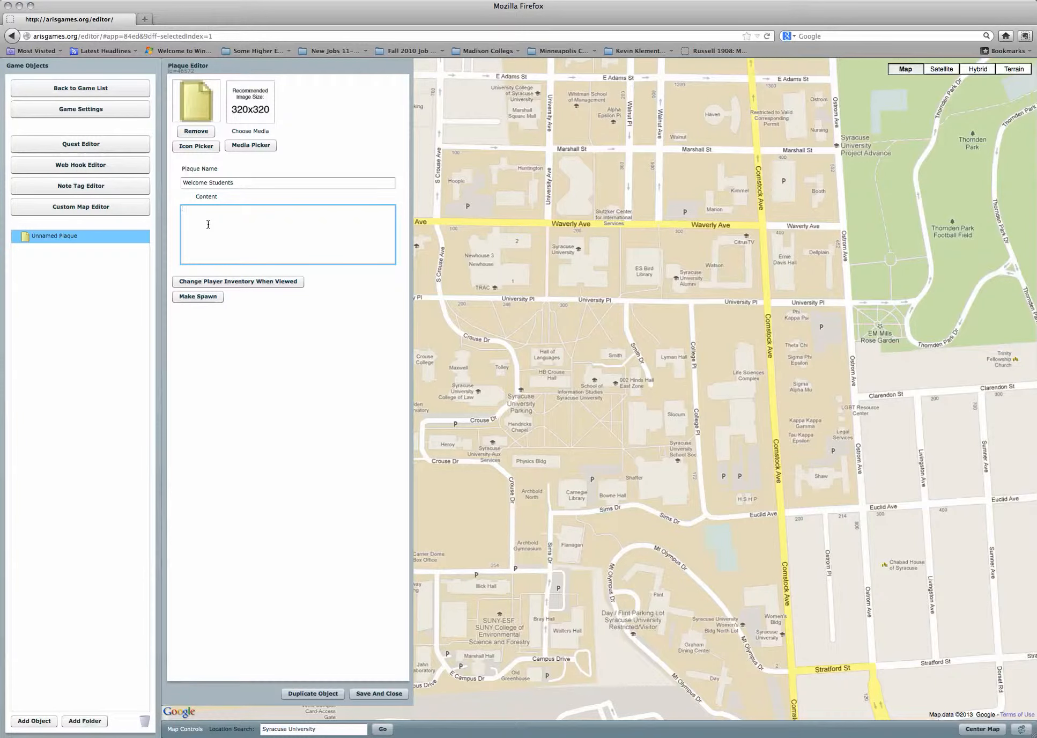
type("Please proceed to the place where librarians are.")
left_click(378, 693)
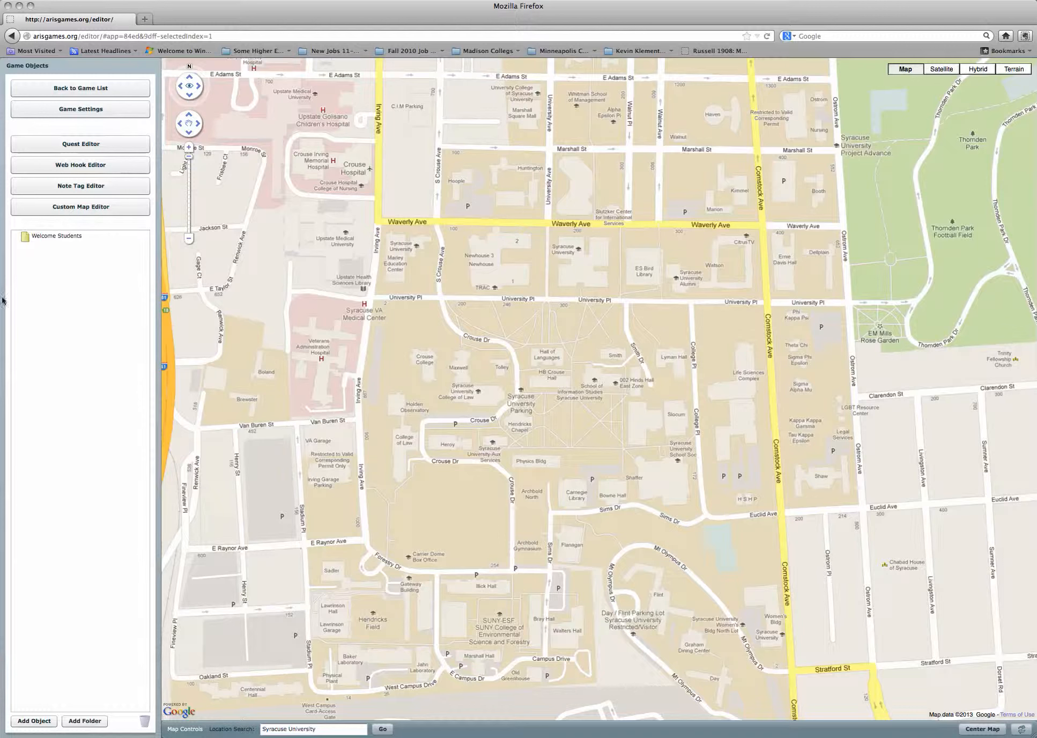
left_click(21, 237)
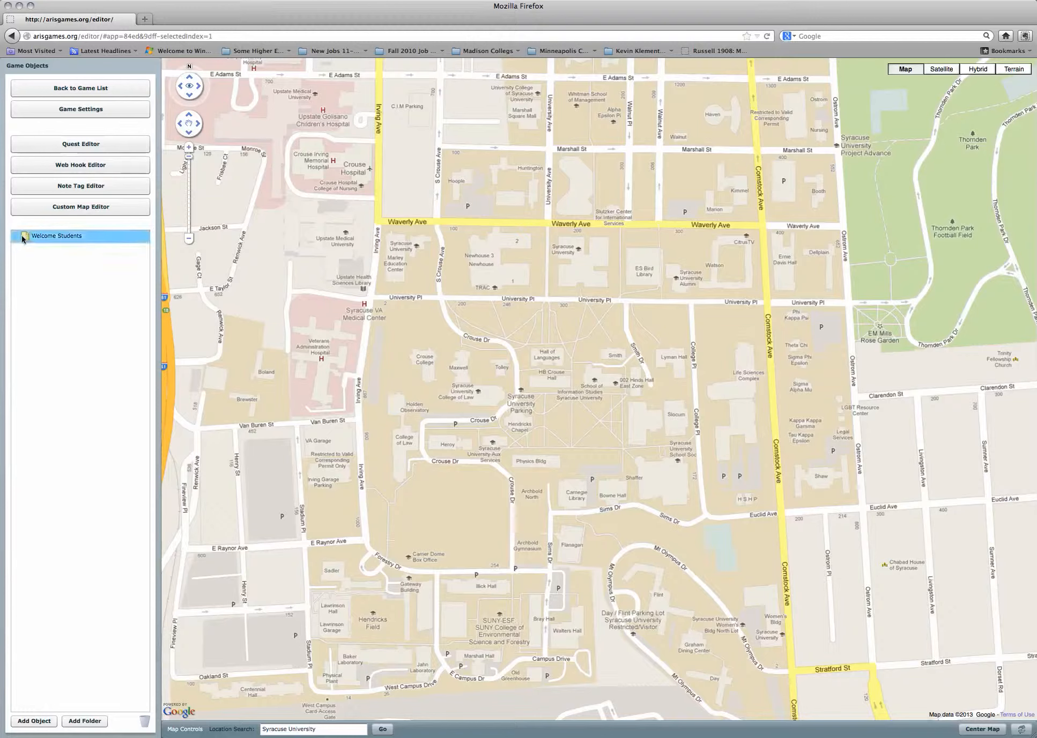
mouse_move(22, 235)
left_mouse_down()
mouse_move(370, 268)
mouse_move(541, 263)
mouse_move(579, 272)
mouse_move(482, 286)
mouse_move(29, 247)
mouse_move(23, 236)
mouse_move(576, 273)
left_mouse_up()
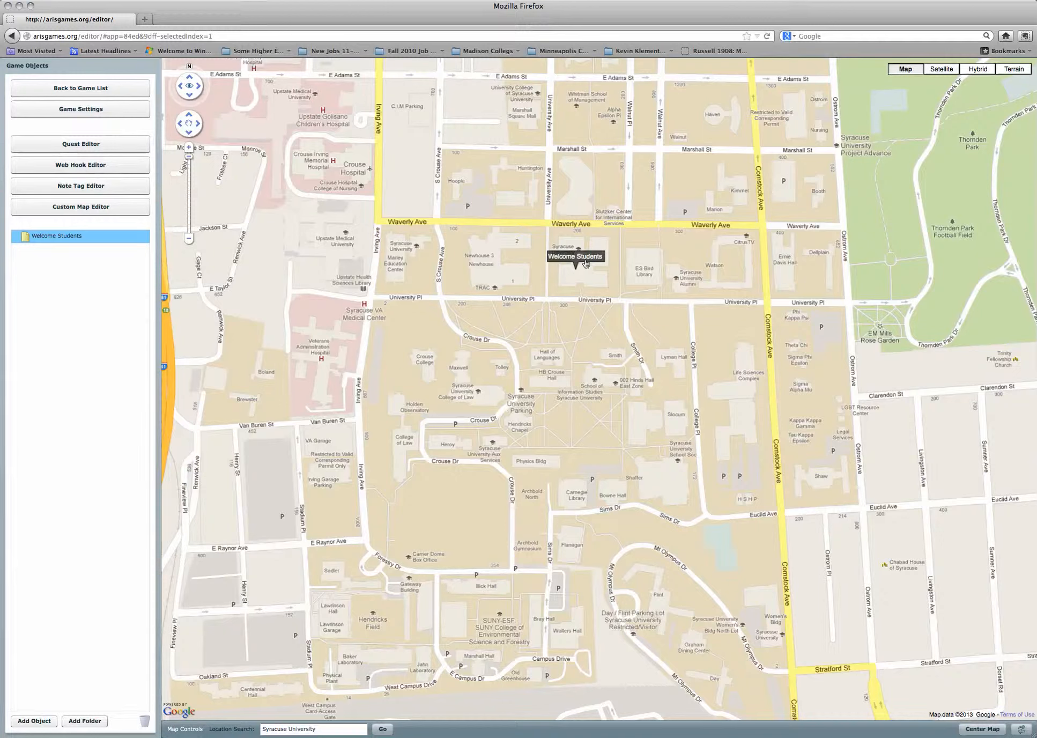
Add an item object to the game and name it "Library Book".
left_click(30, 726)
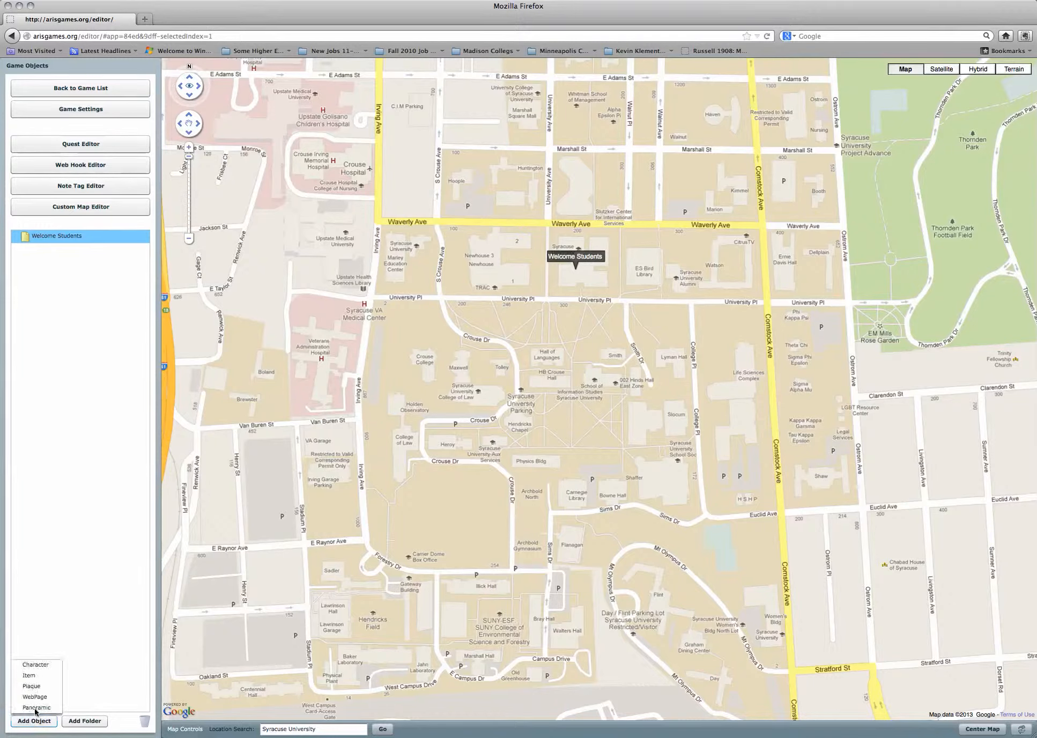
left_click(39, 677)
left_click(44, 250)
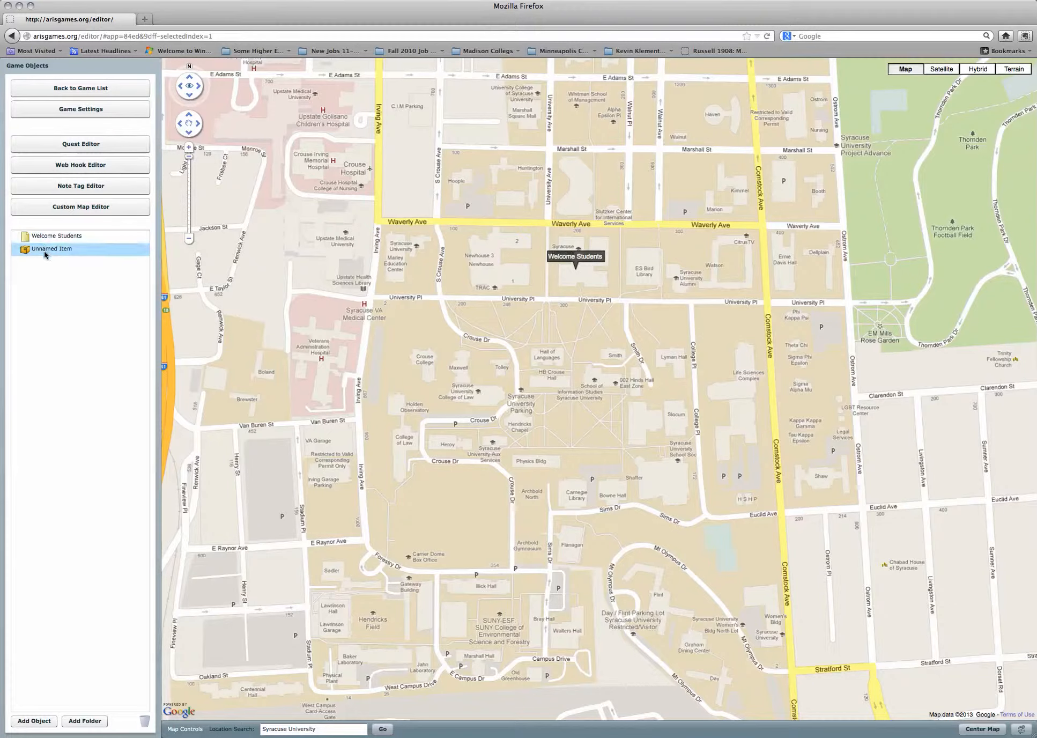
left_click(44, 248)
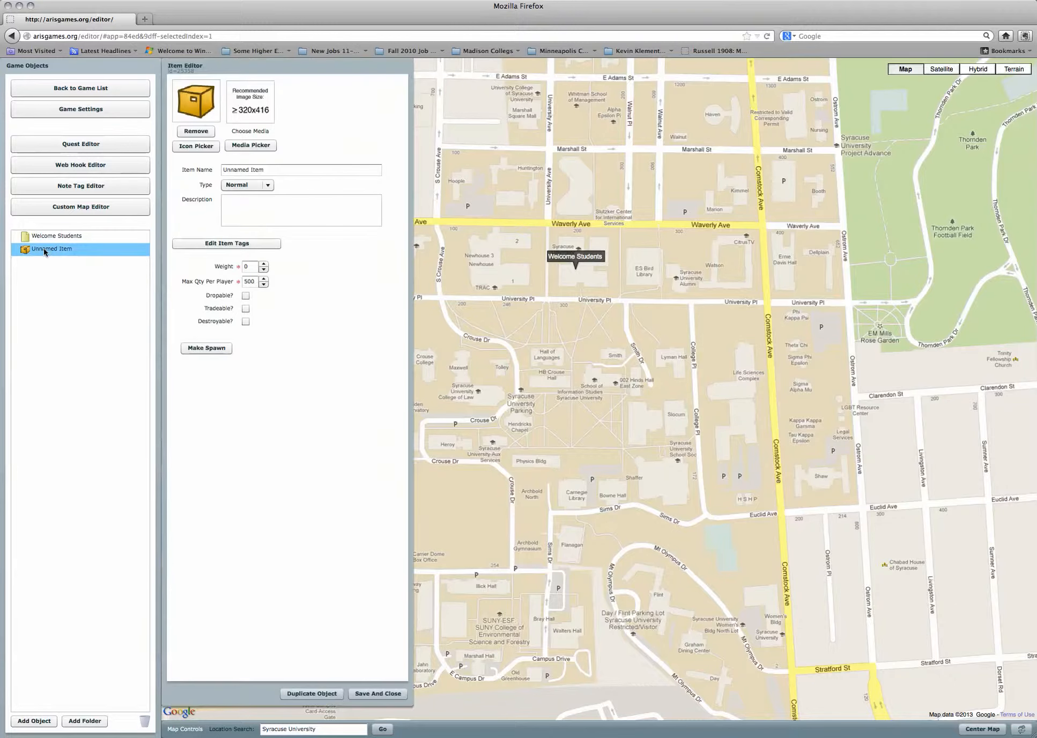
left_click_drag(285, 168, 195, 169)
type("Library Book")
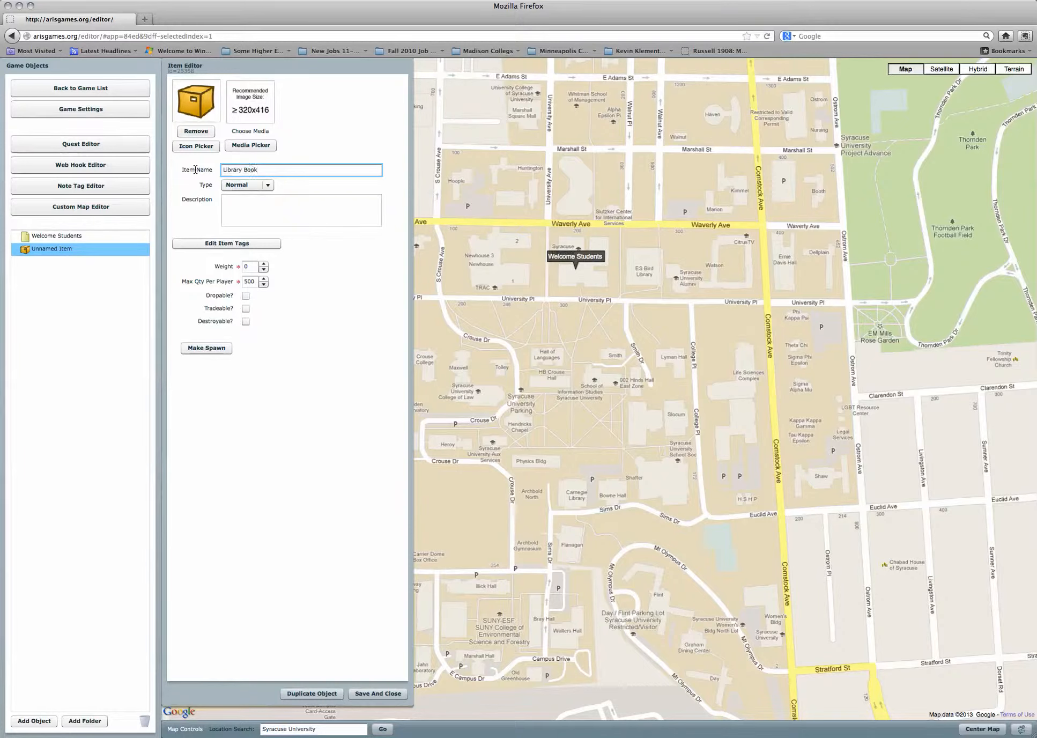
Describe the item as "Congratulations you found a book!", set its maximum quantity per player to 3, and save it.
left_click(272, 210)
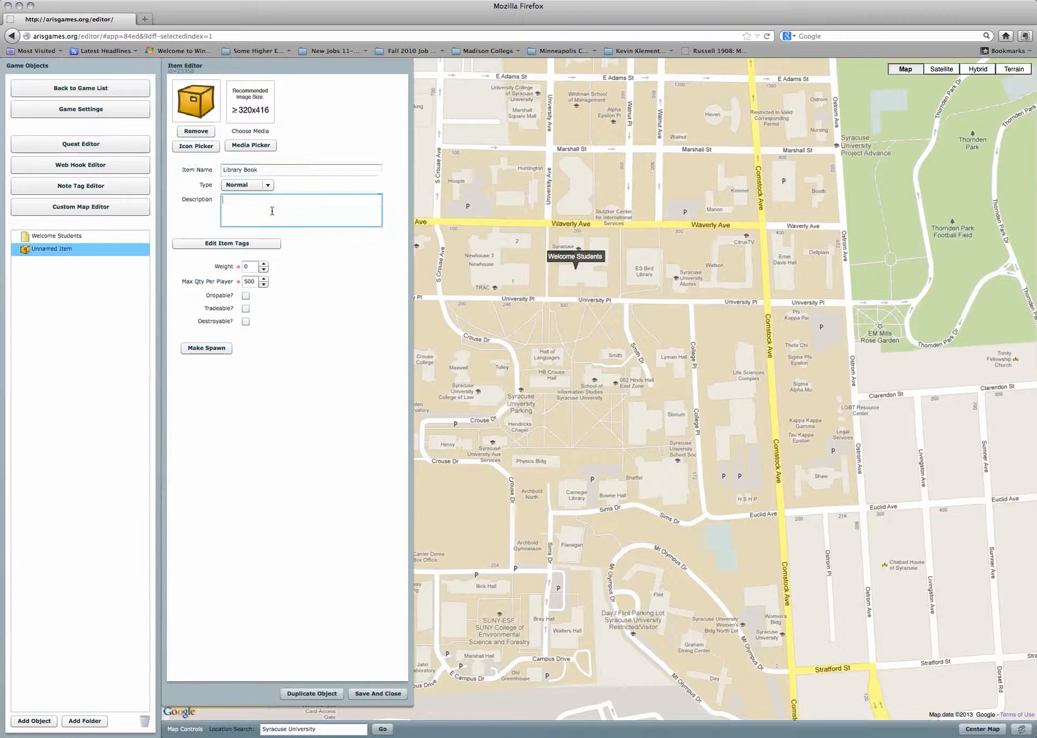
type("Congratulations you found a book!")
double_click(254, 282)
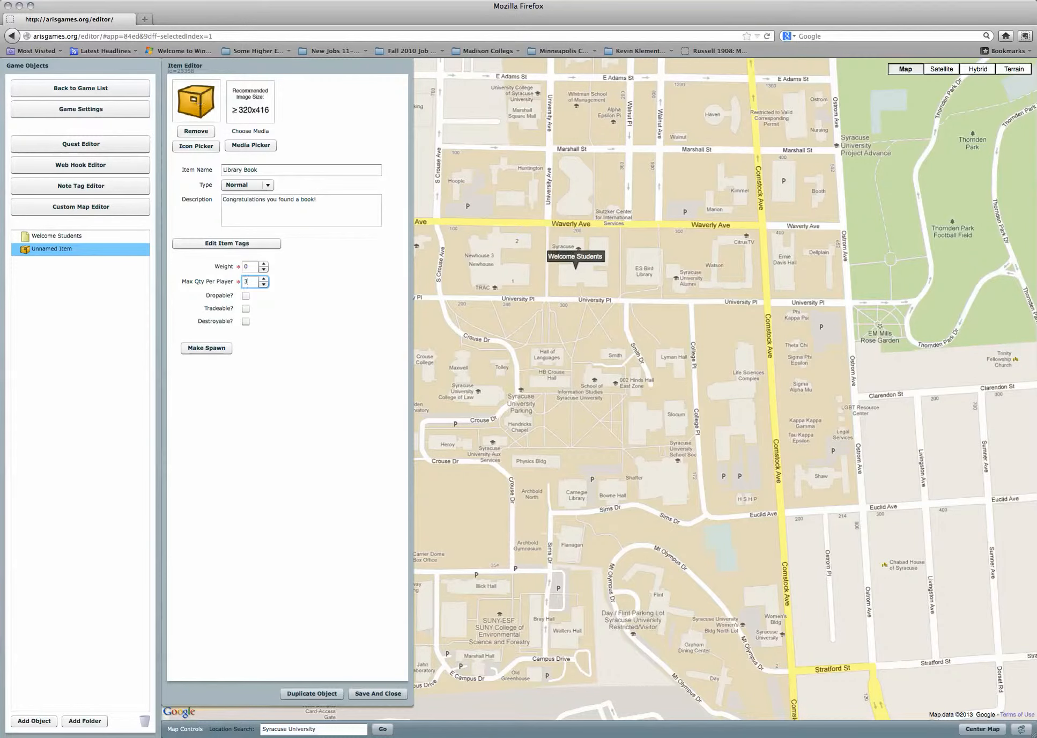
left_click(400, 694)
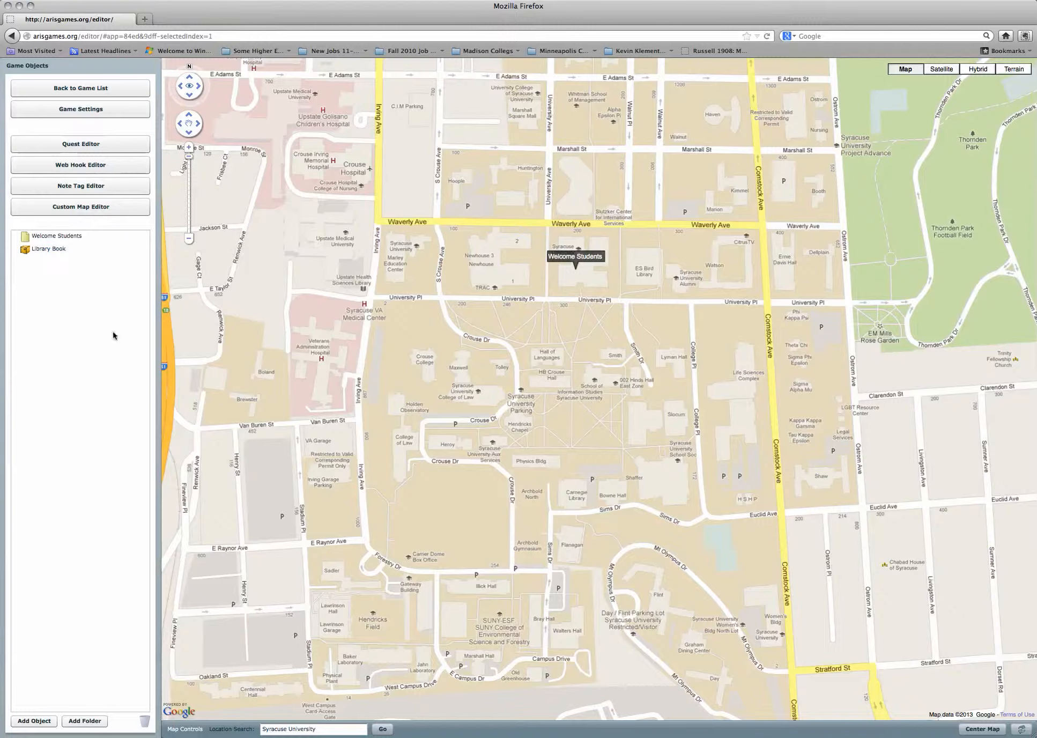
Place the Library Book item on the map at both ES Bird Library and Carnegie Library.
mouse_move(37, 248)
left_mouse_down()
mouse_move(23, 252)
mouse_move(544, 314)
mouse_move(641, 279)
mouse_move(642, 269)
left_mouse_up()
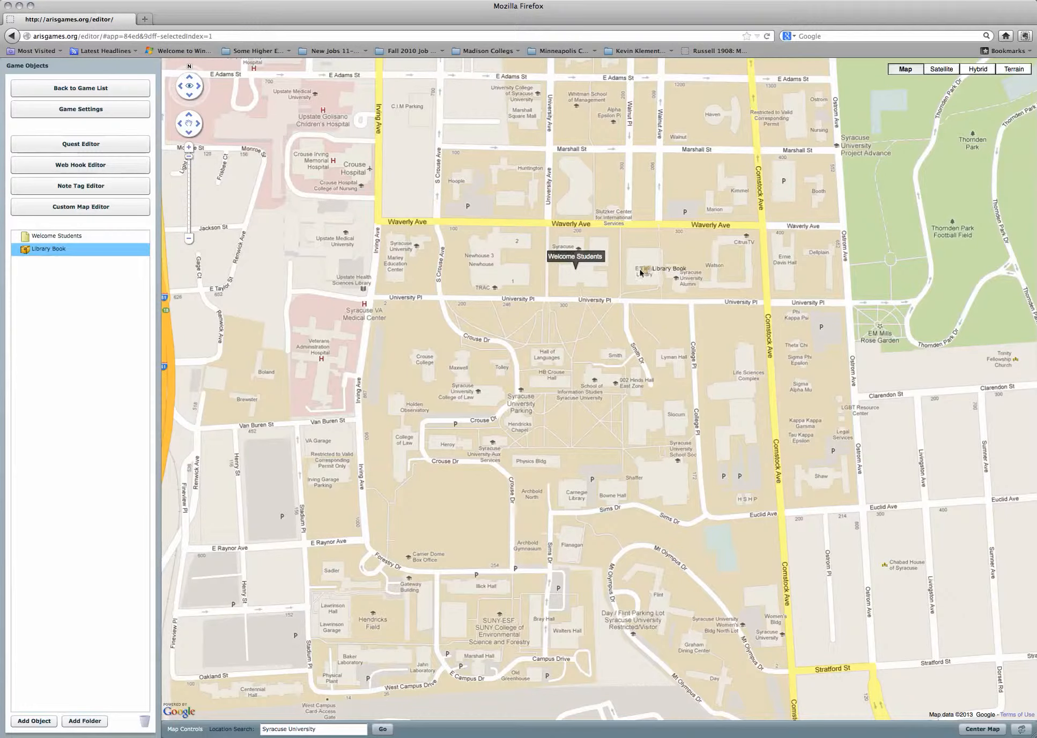
mouse_move(33, 251)
left_mouse_down()
mouse_move(347, 424)
mouse_move(598, 506)
mouse_move(566, 487)
left_mouse_up()
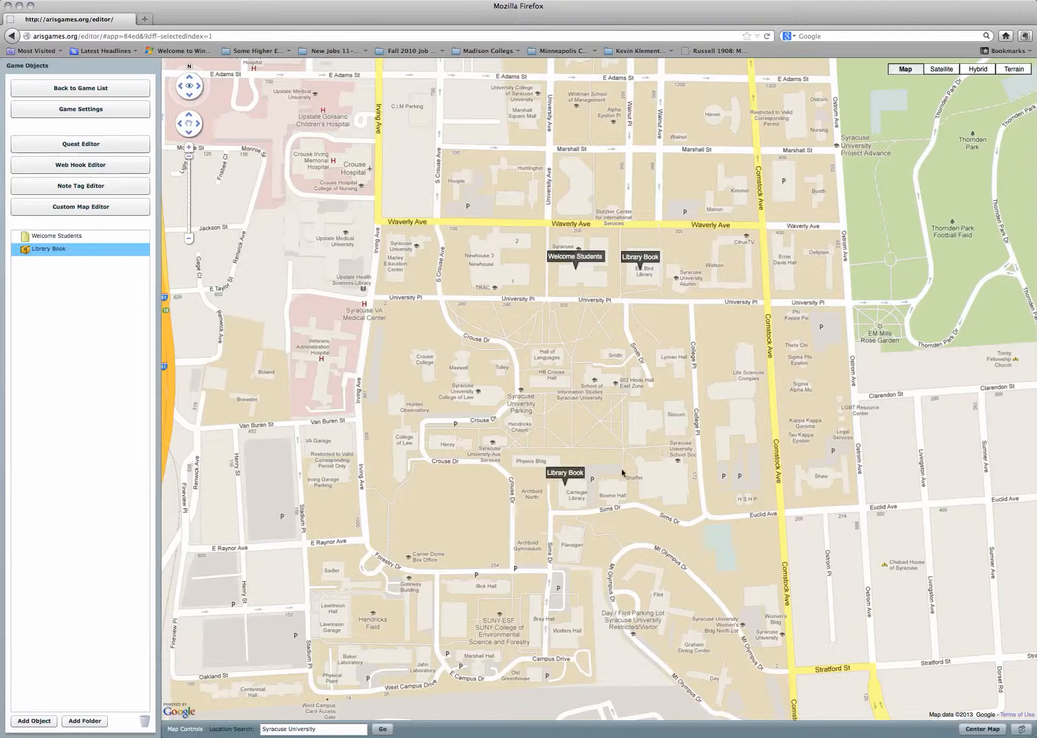
Create a new quest and title it "Find the Libraries".
left_click(107, 145)
left_click(84, 143)
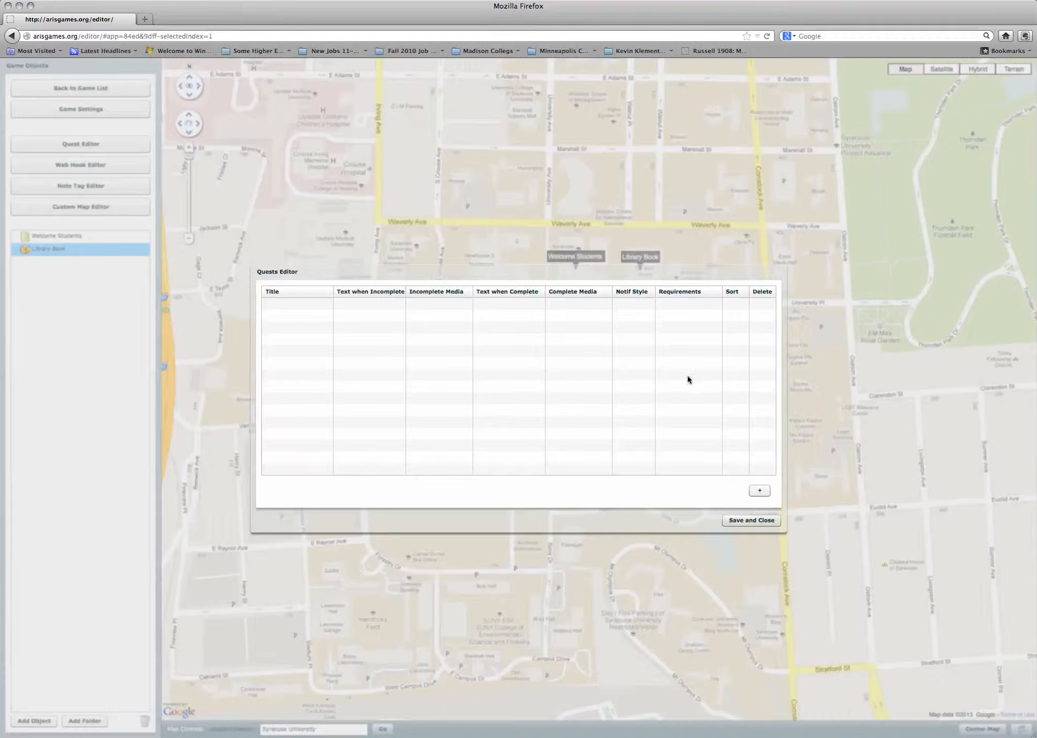
left_click(759, 491)
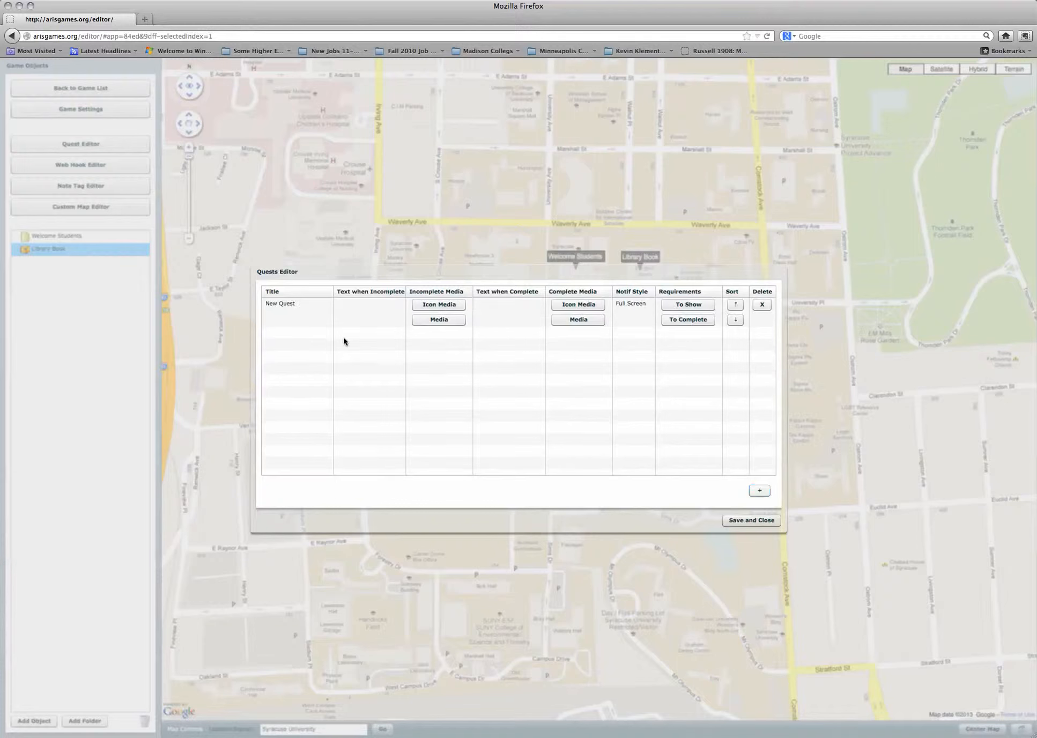
left_click(290, 304)
left_click(290, 304)
key("super+a")
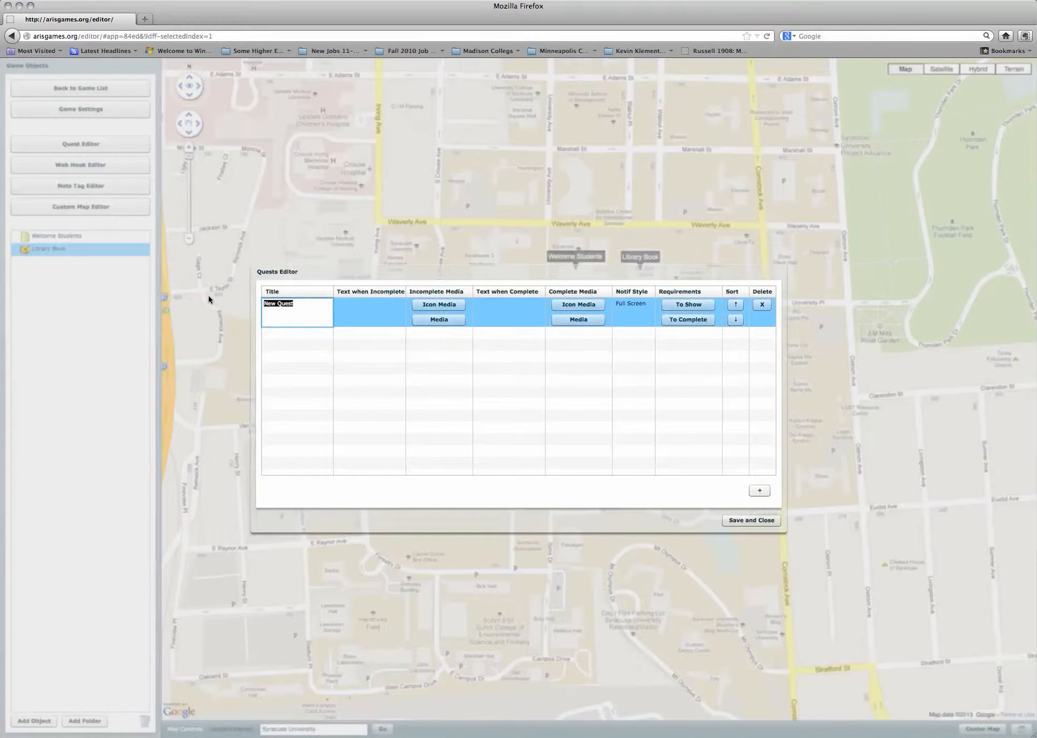
type("Find the Libraries")
Set the quest's incomplete text to "Keep collecting those books." and its complete text to "Congratulations you found all the books!".
left_click(359, 304)
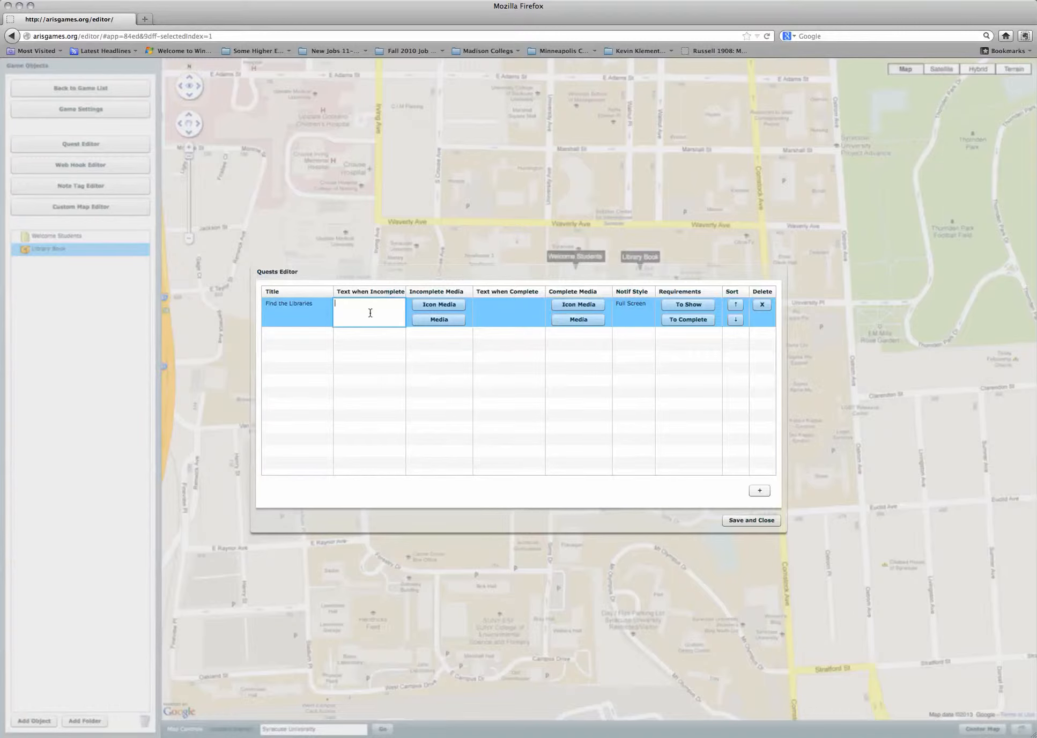
type("Keep collecting those books.")
left_click(494, 313)
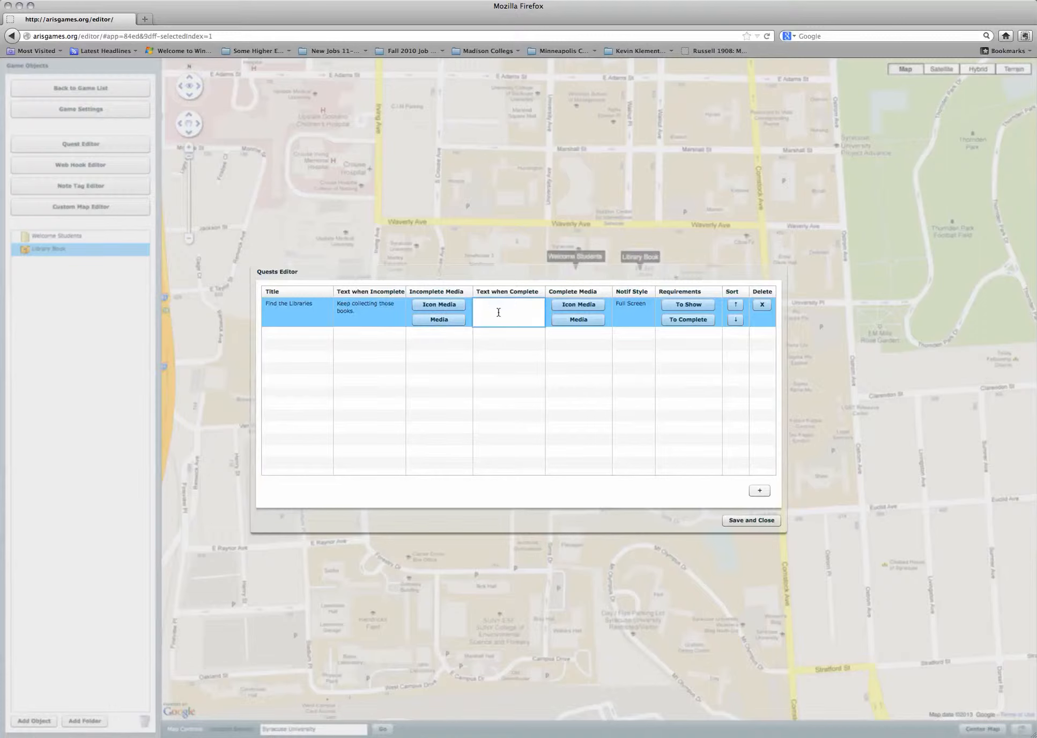
type("Congratulations you found all the books!")
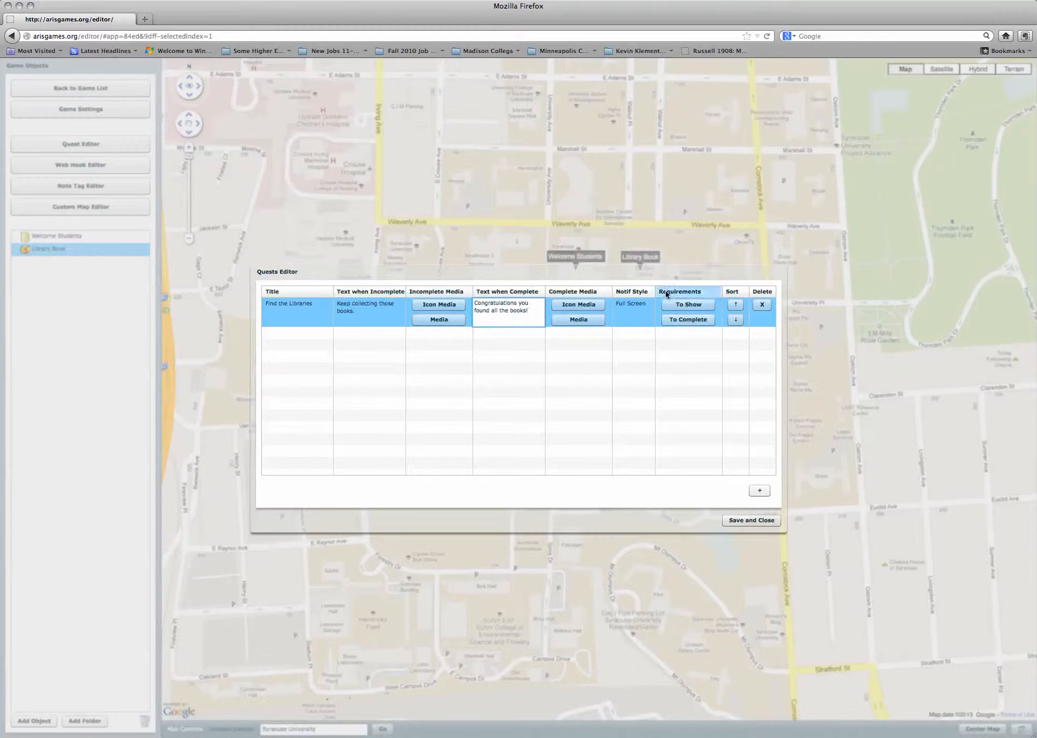
Add a completion requirement to the quest using Player Has with At Least Qty of an Item.
left_click(679, 321)
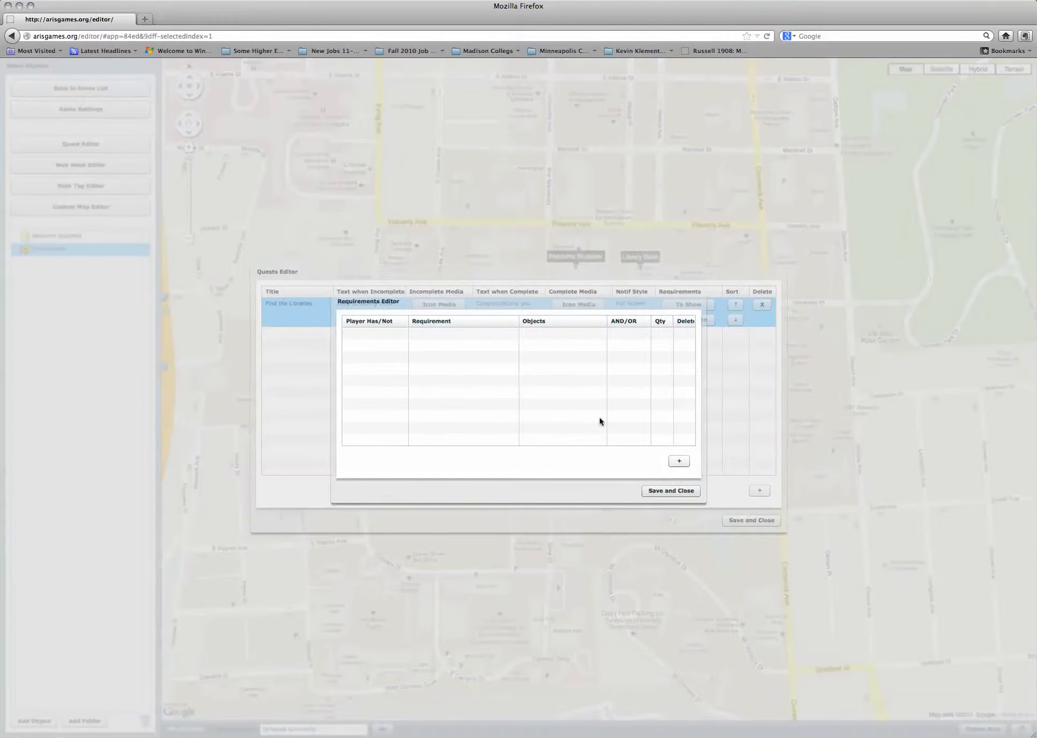
left_click(680, 462)
left_click(376, 335)
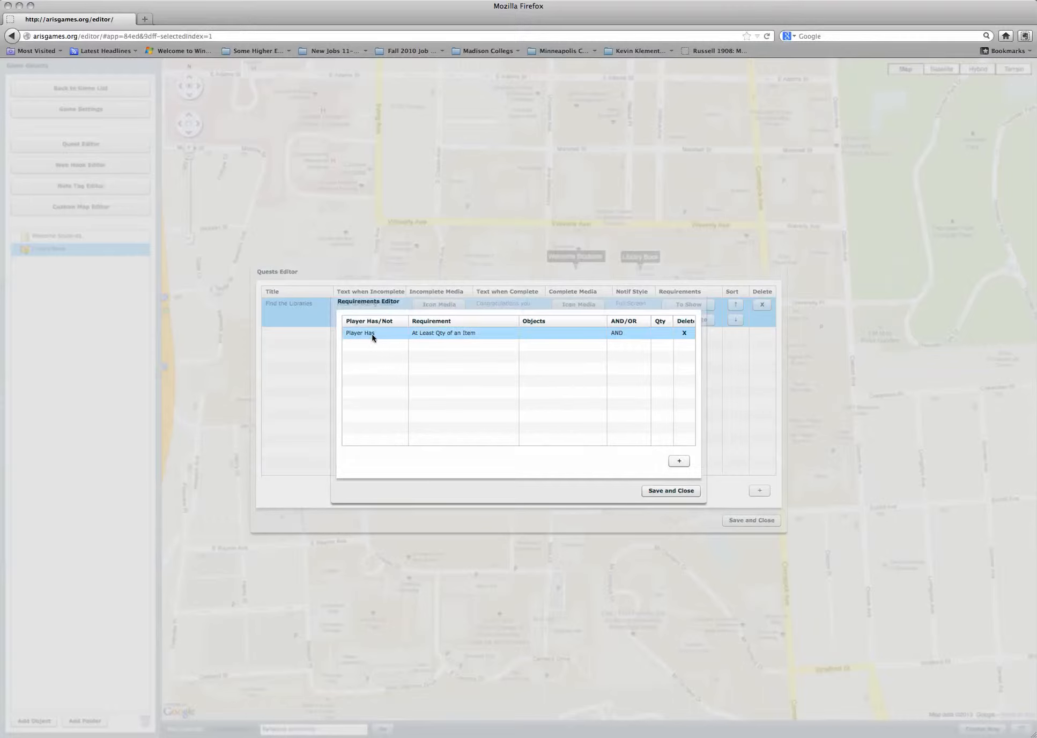
left_click(471, 334)
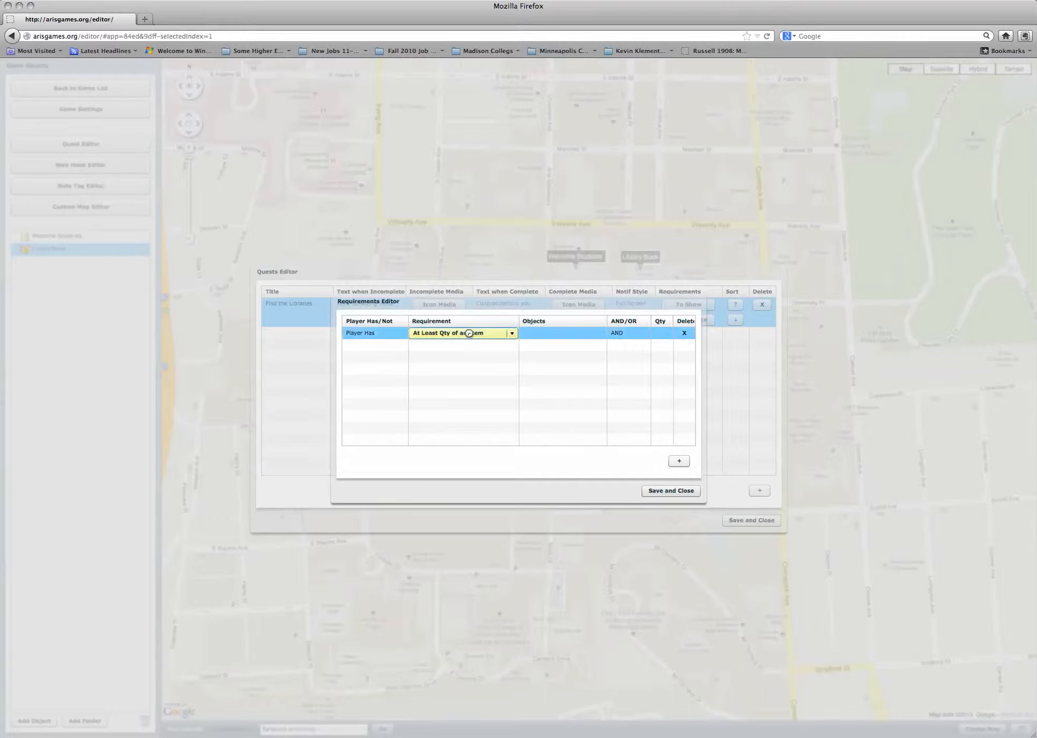
left_click(513, 333)
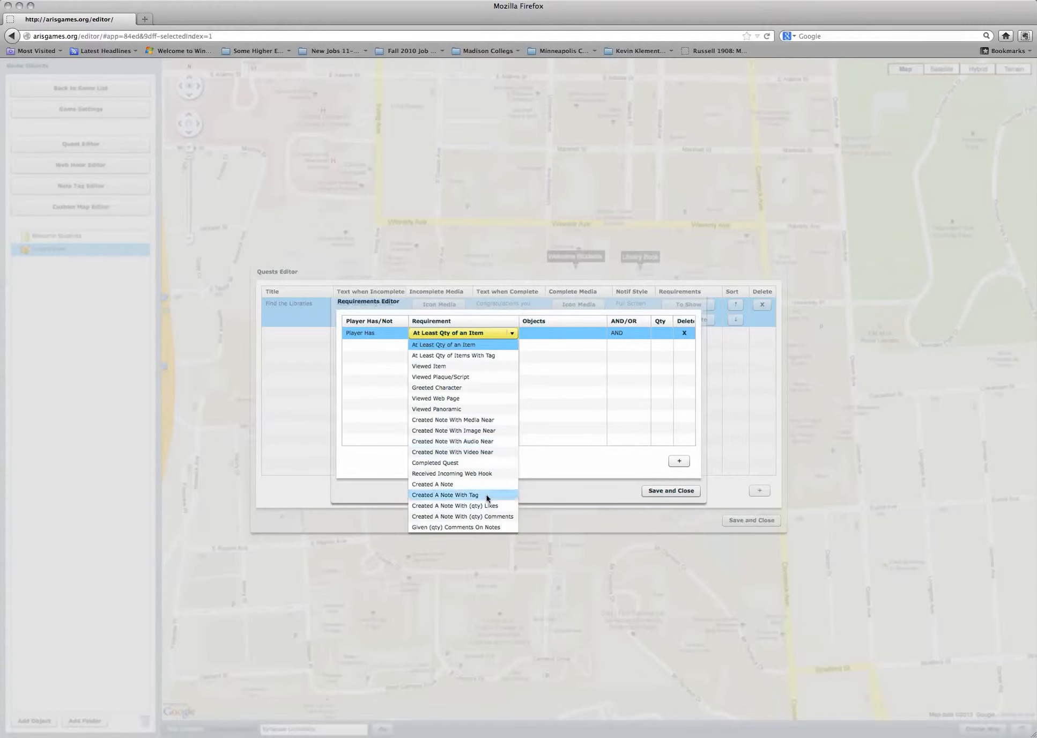
left_click(440, 336)
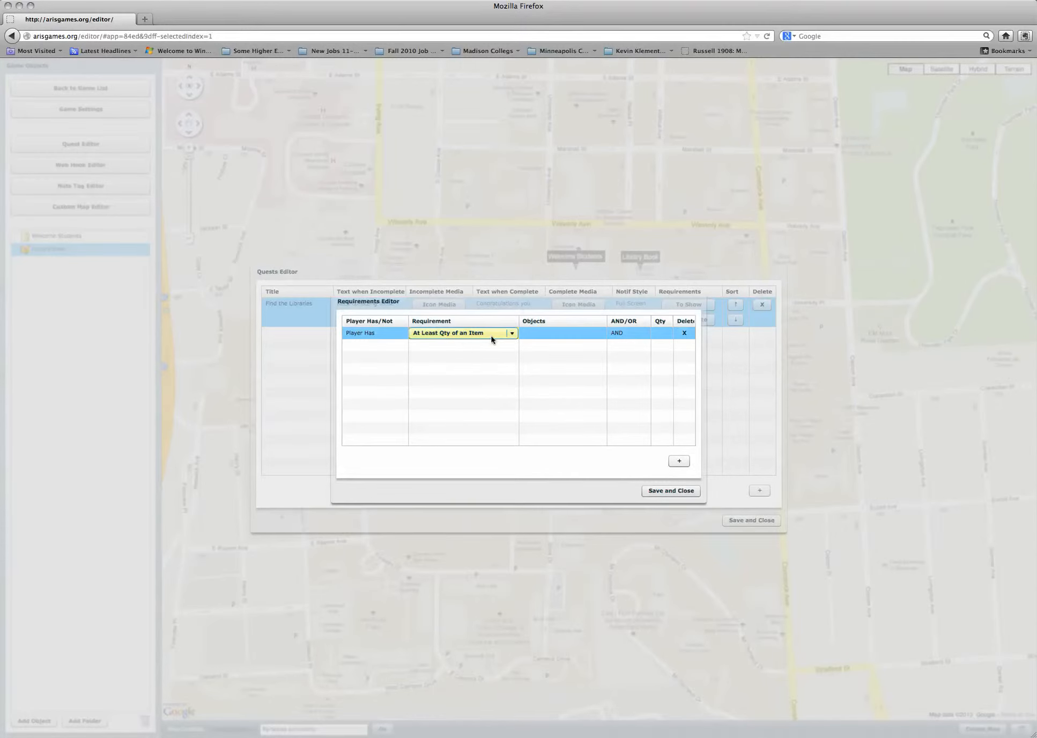
Set the requirement's object to Library Book with quantity 3, then save the requirement and the quest.
left_click(553, 336)
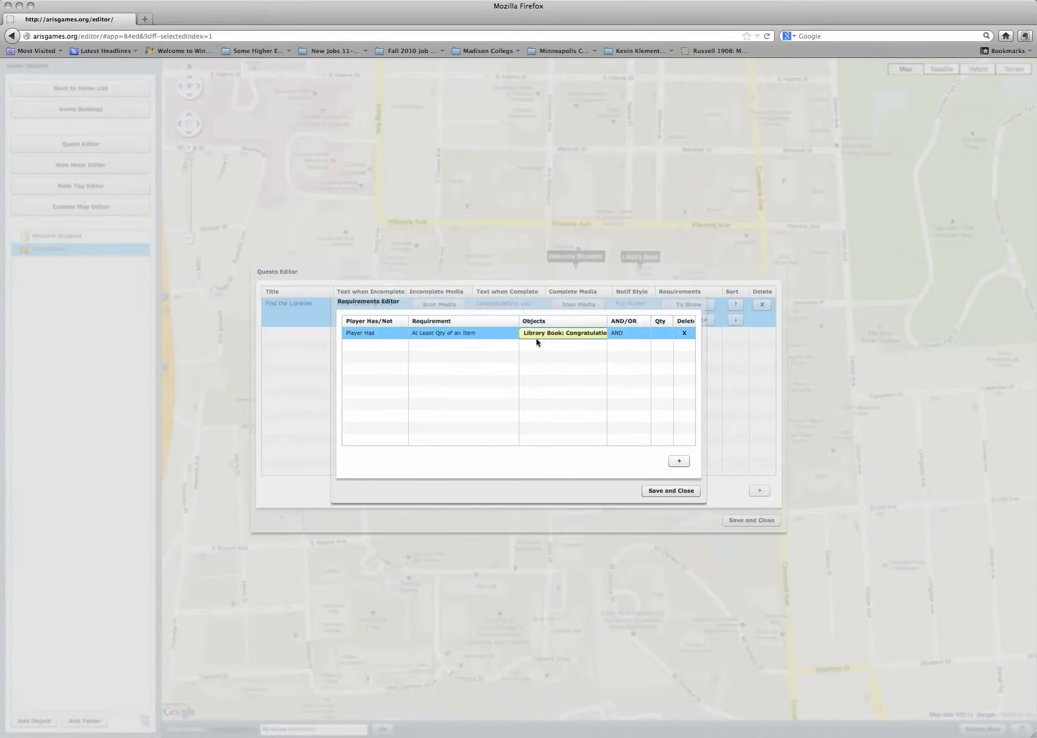
left_click(601, 338)
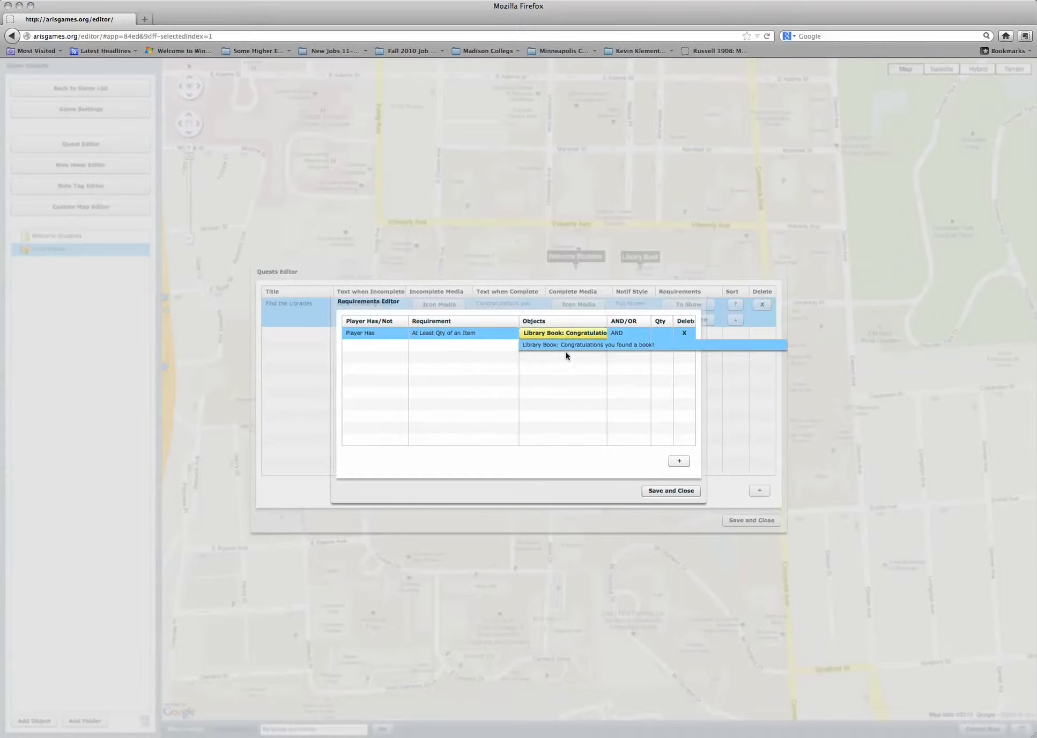
left_click(600, 333)
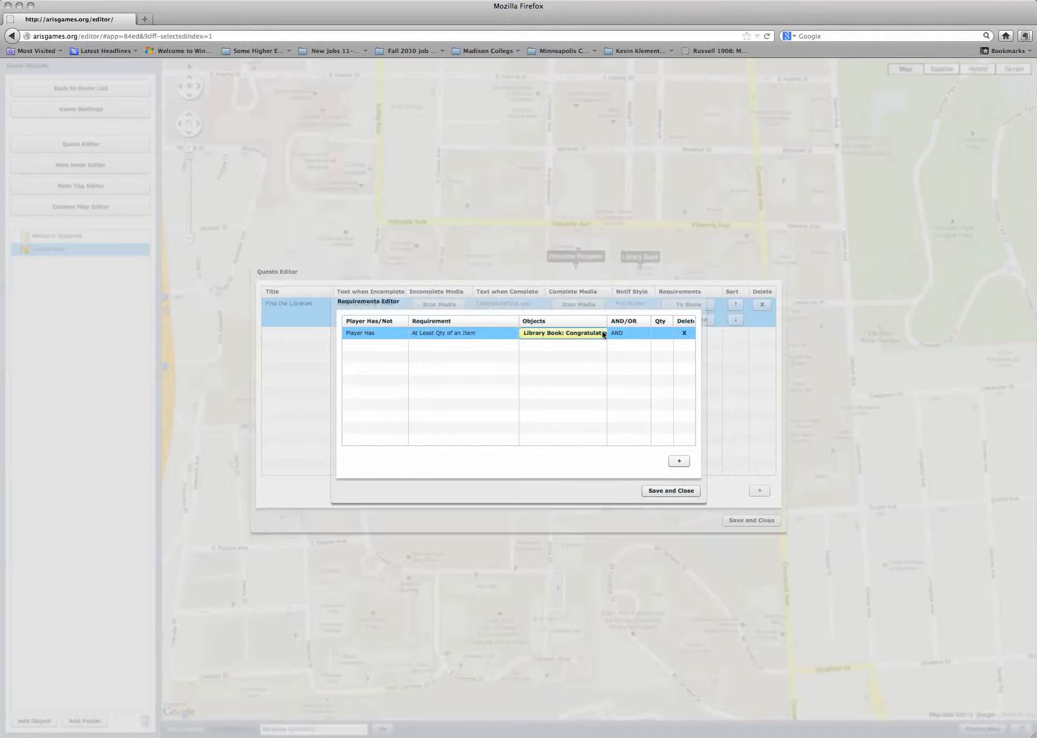
left_click(663, 333)
type("3")
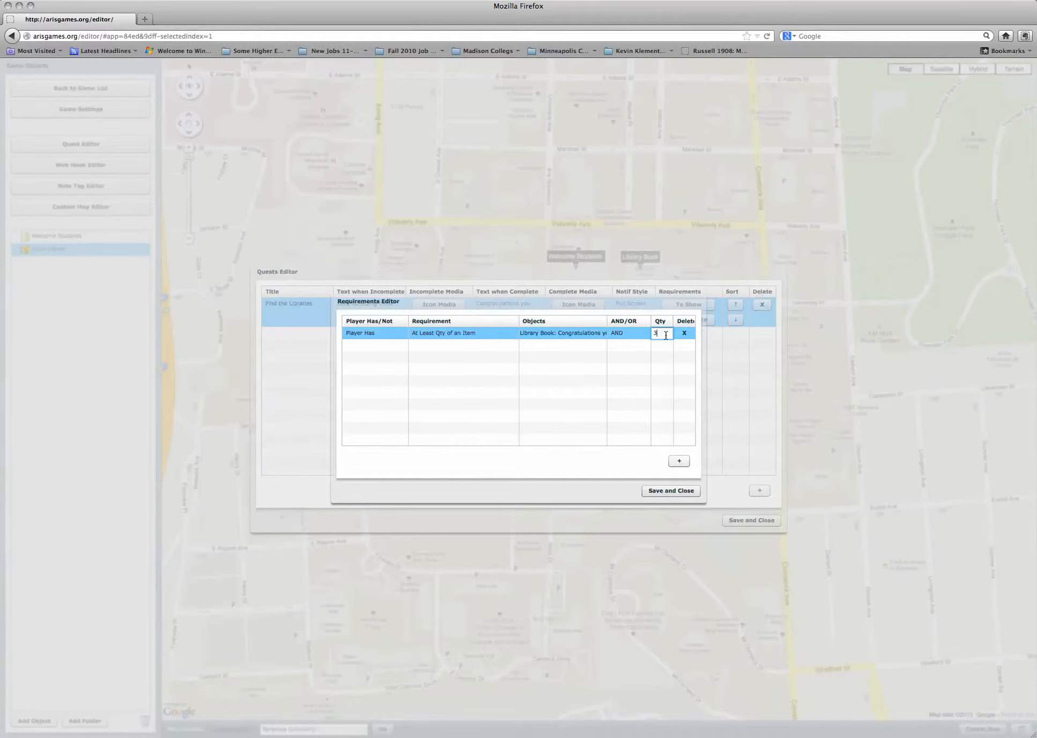
left_click(689, 493)
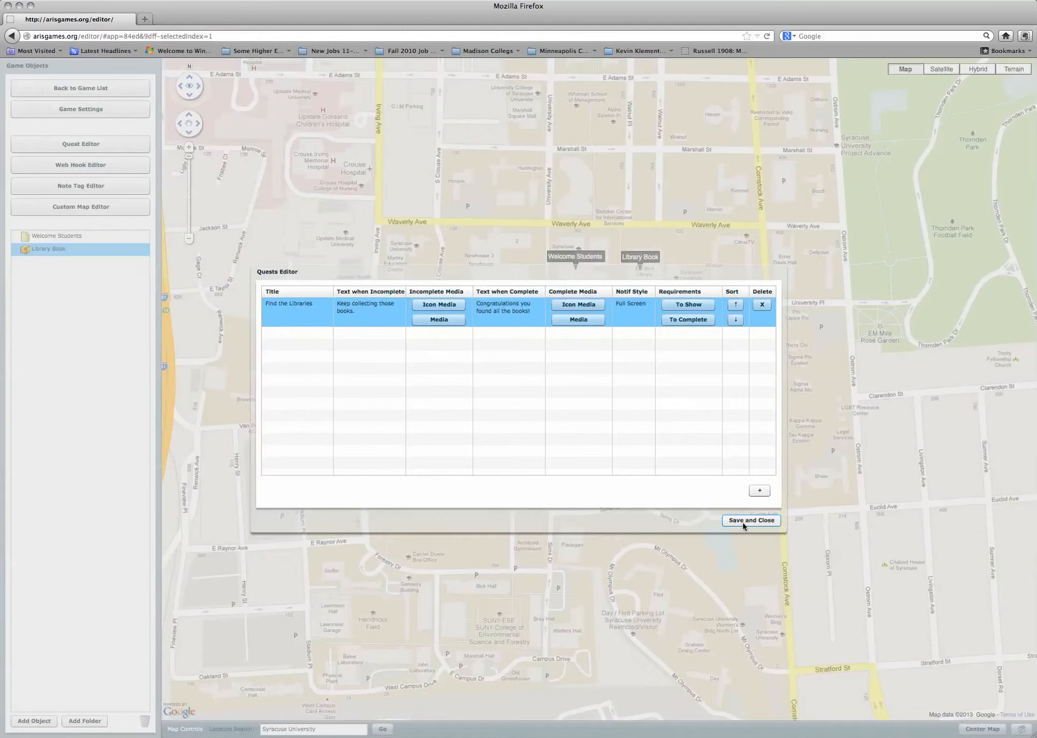
left_click(744, 520)
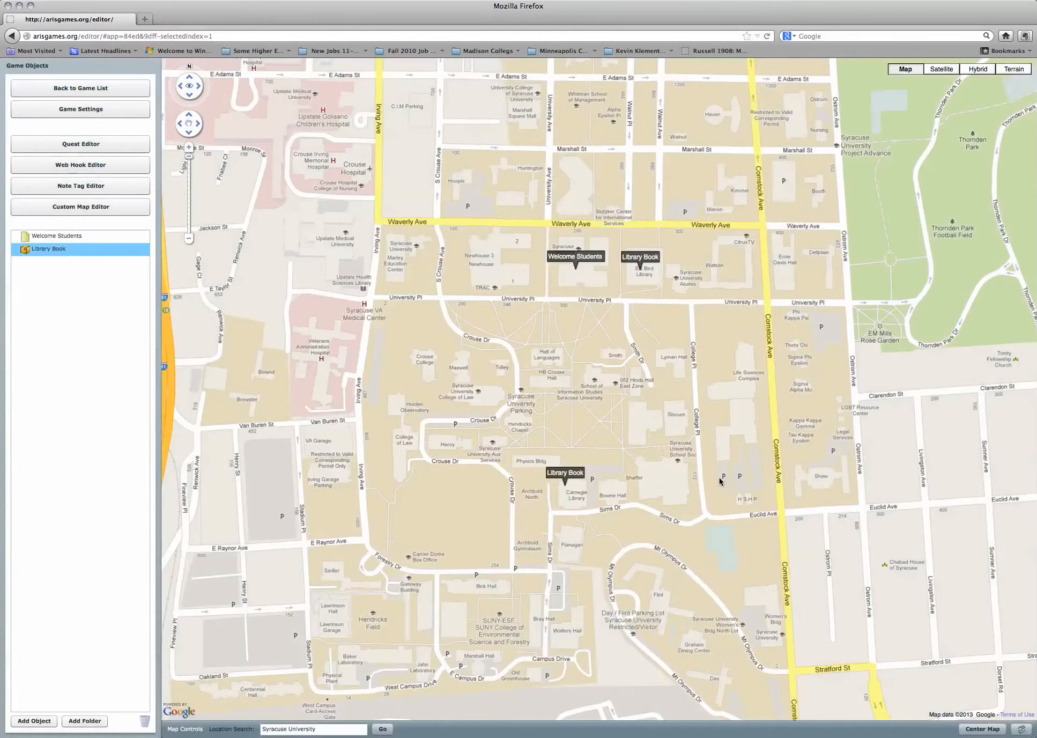